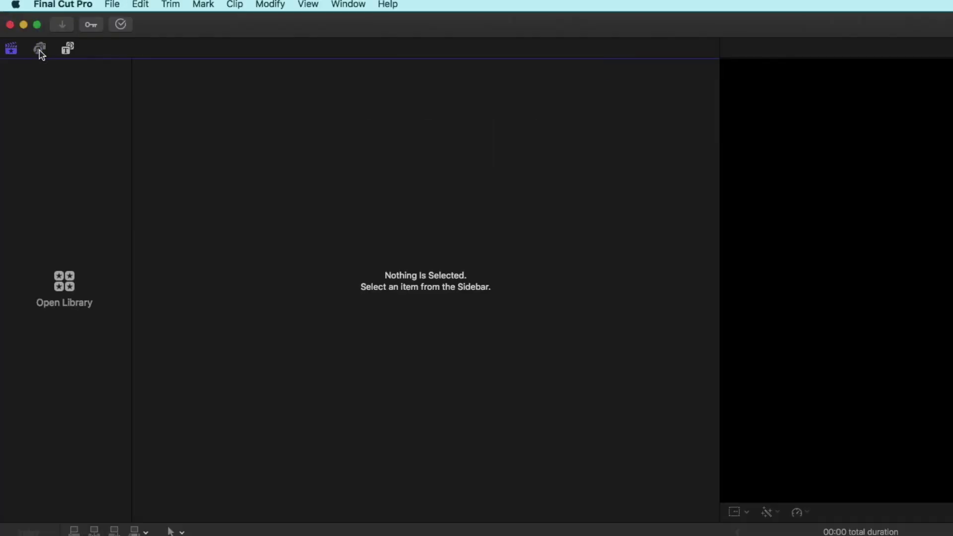
Show the built-in Sound Effects library in the Photos and Audio browser, from Alarm onward
click(24, 31)
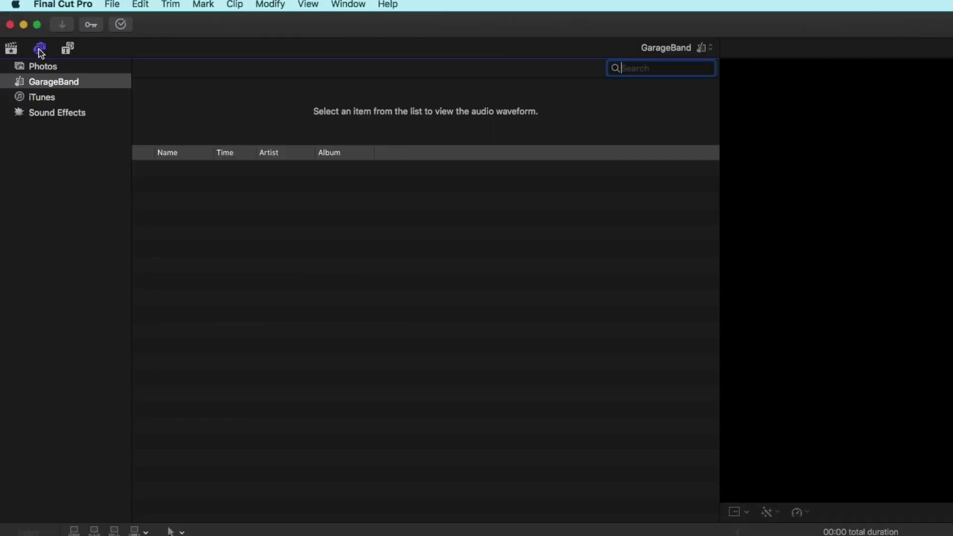
click(48, 114)
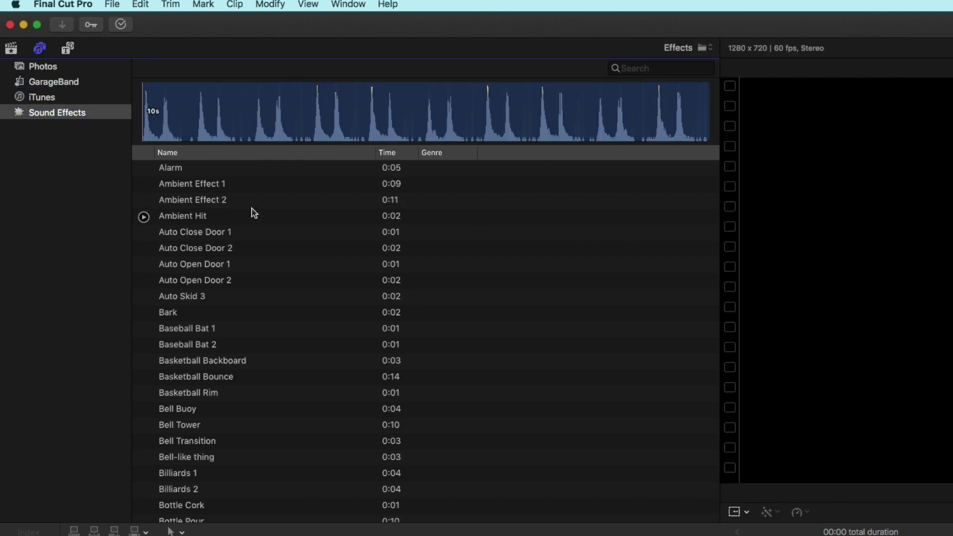
scroll(304, 385, down, 20)
scroll(306, 387, down, 10)
scroll(307, 386, up, 20)
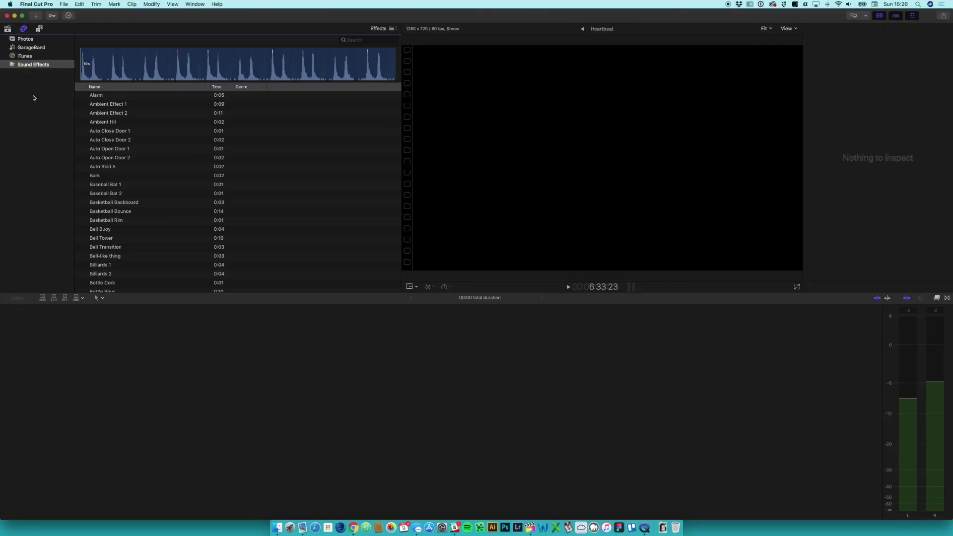
click(8, 29)
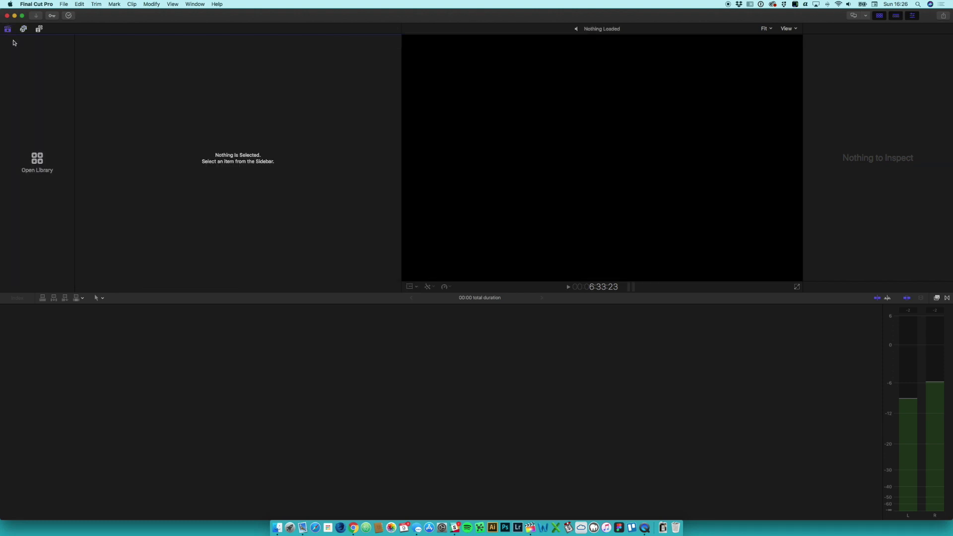
click(39, 30)
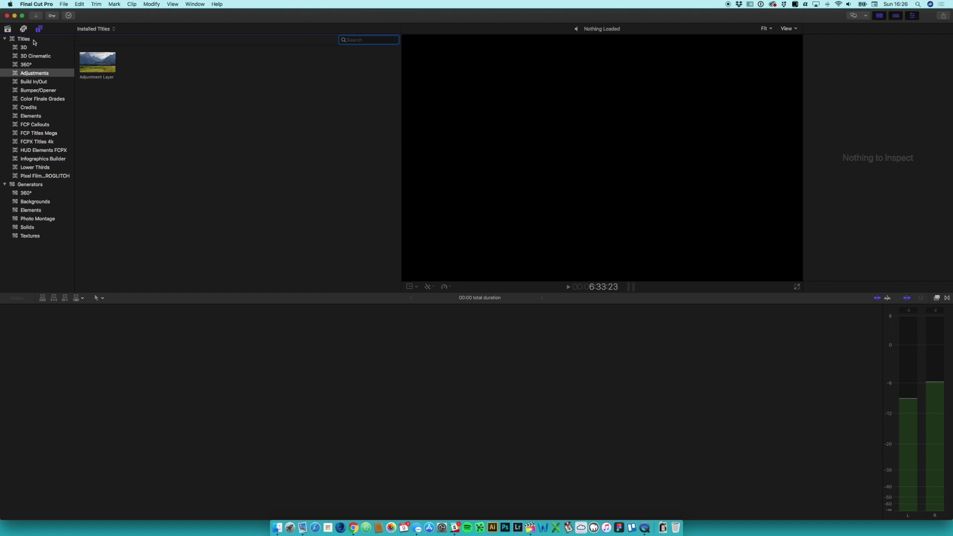
click(24, 29)
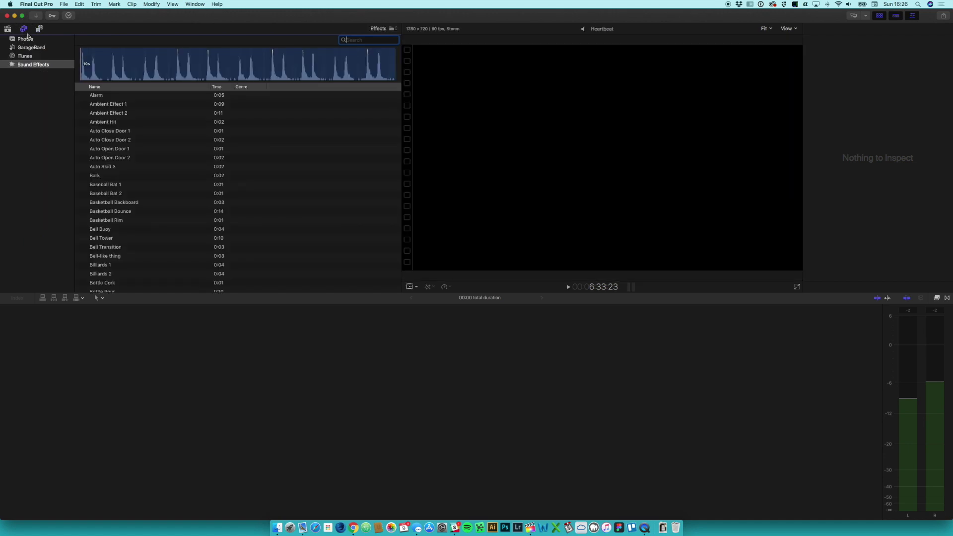
click(26, 67)
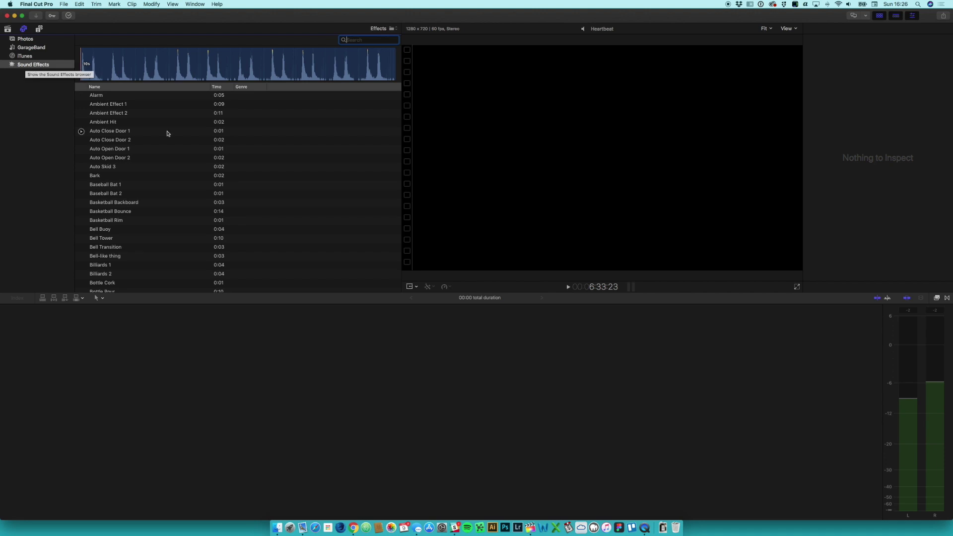
scroll(189, 145, down, 5)
scroll(190, 146, down, 10)
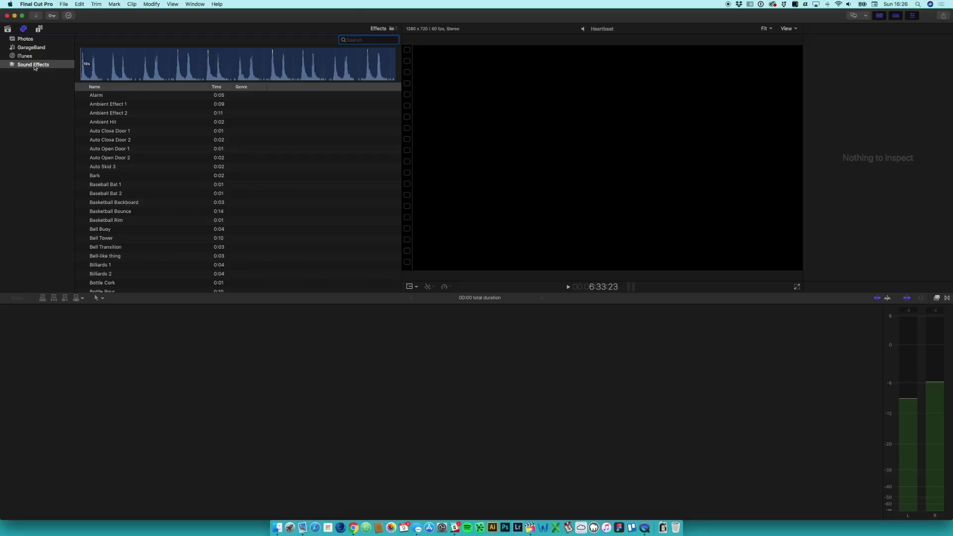
In a new Finder window, go to Macintosh HD/Library/Audio/Apple Loops/Apple/Final Cut Pro Sound Effects
click(276, 522)
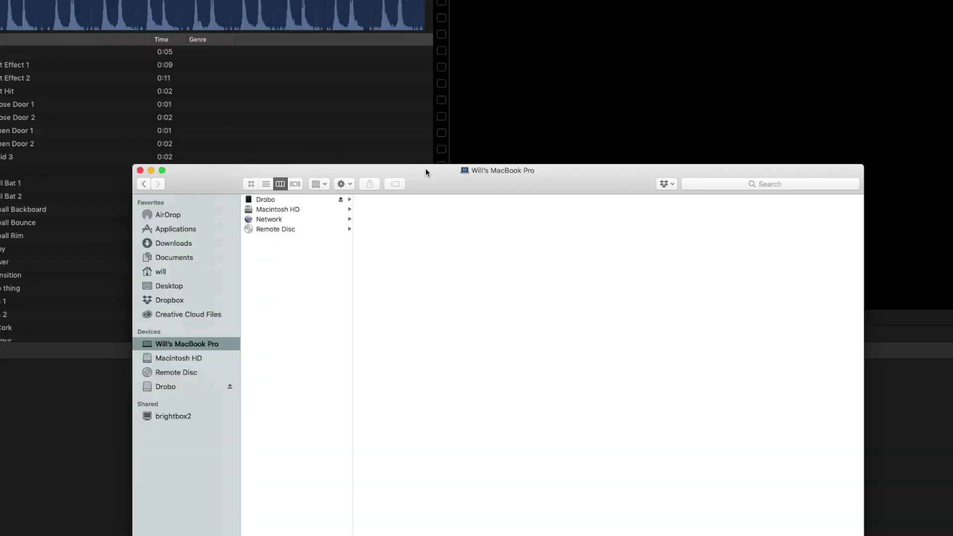
drag(396, 176, 385, 114)
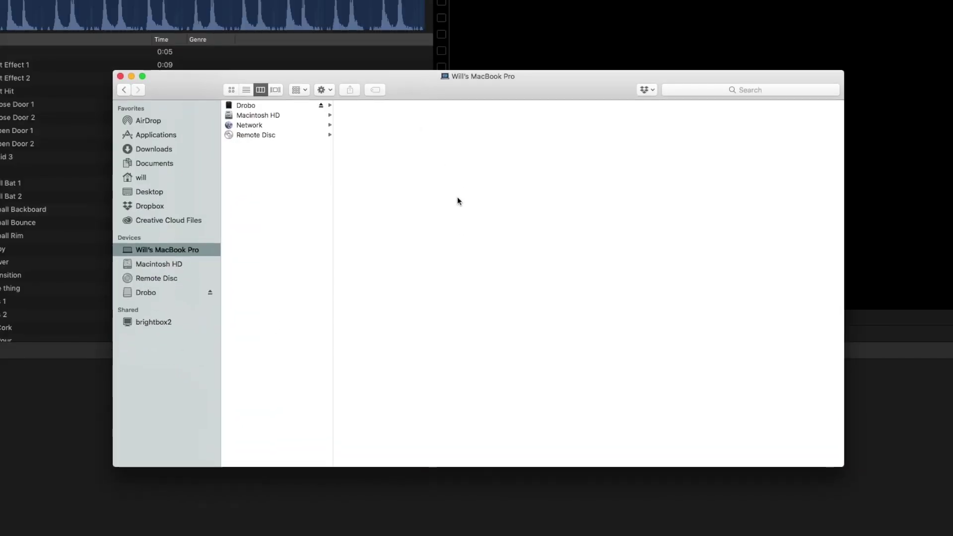
click(158, 268)
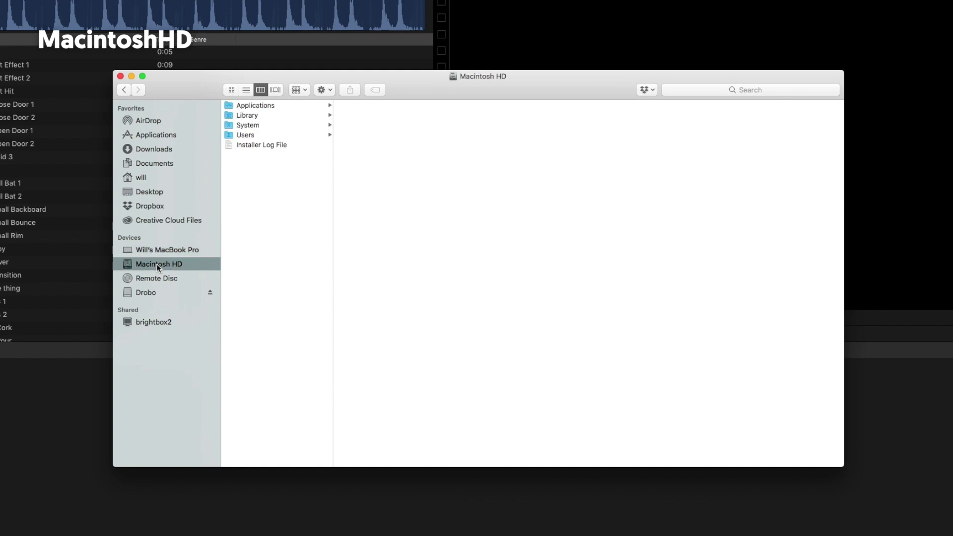
click(246, 114)
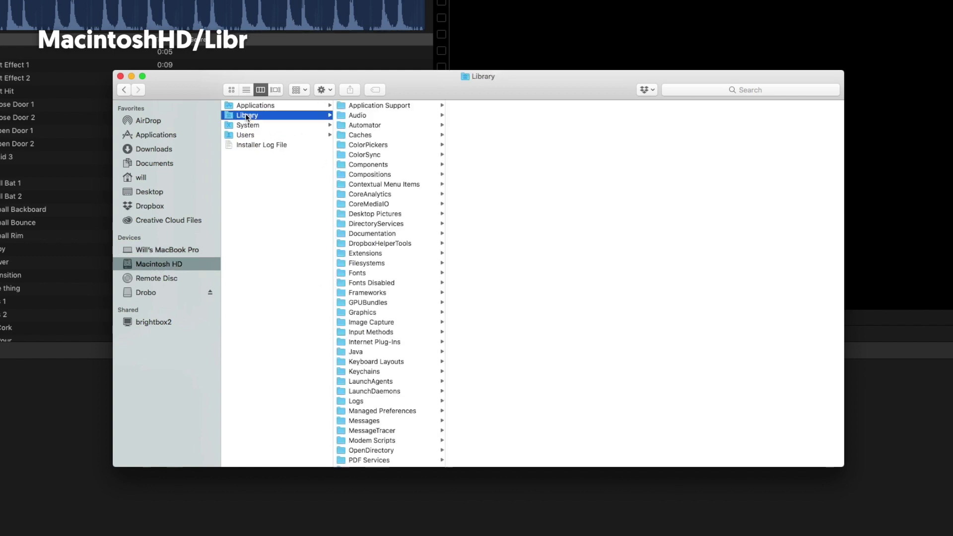
click(369, 116)
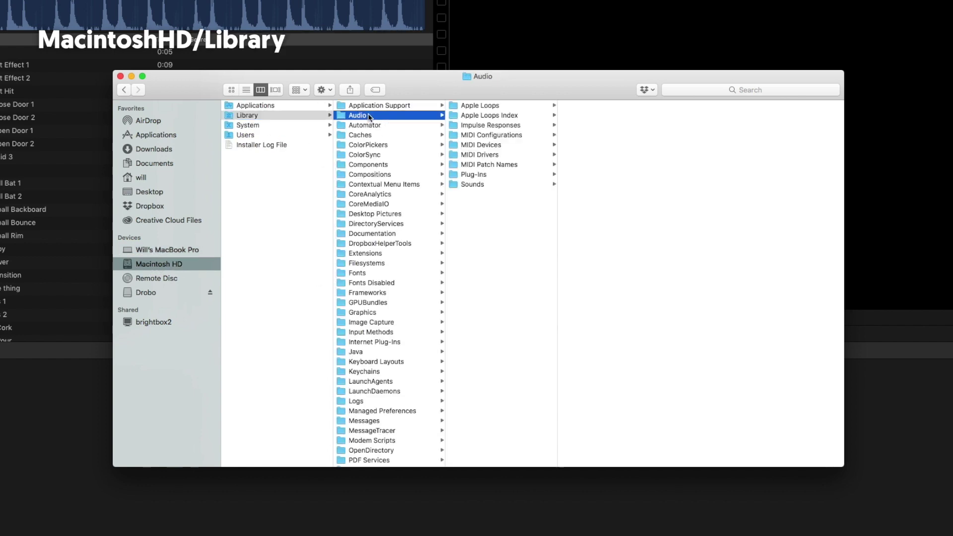
click(482, 106)
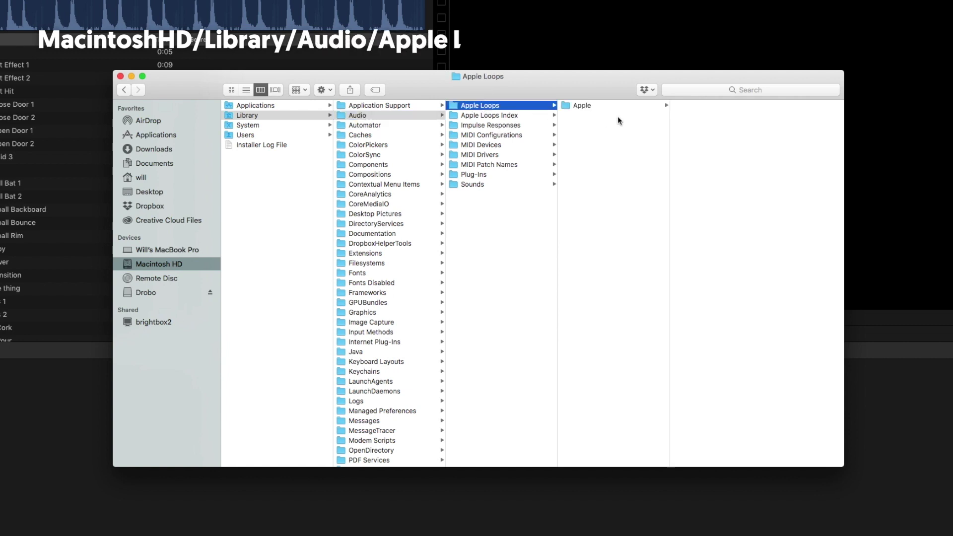
click(591, 106)
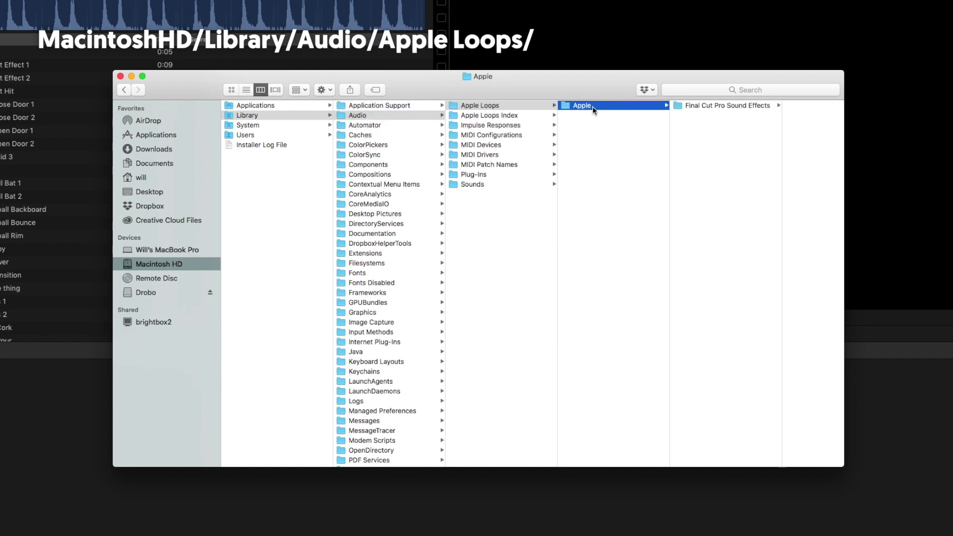
click(712, 105)
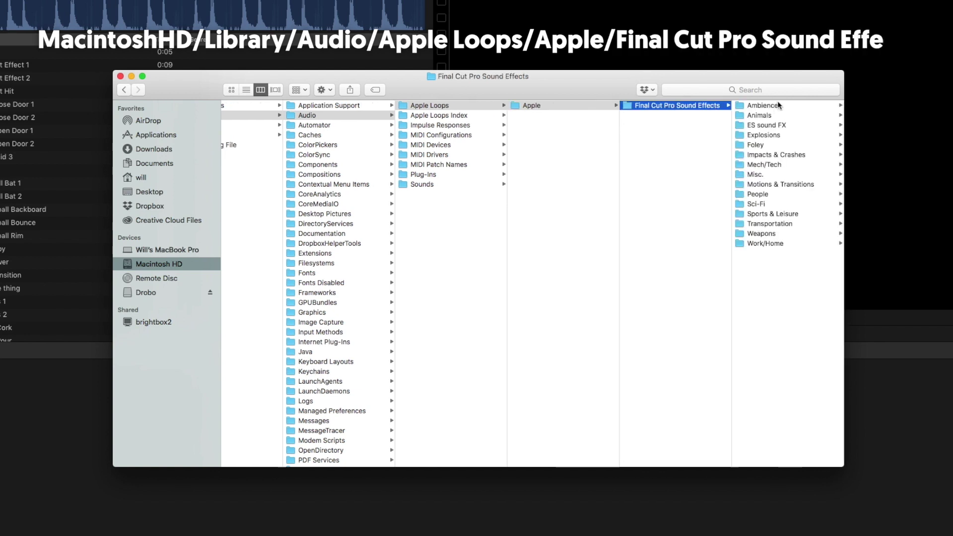
Move the Finder window aside and open the home folder's Vlog folder
drag(777, 75, 728, 106)
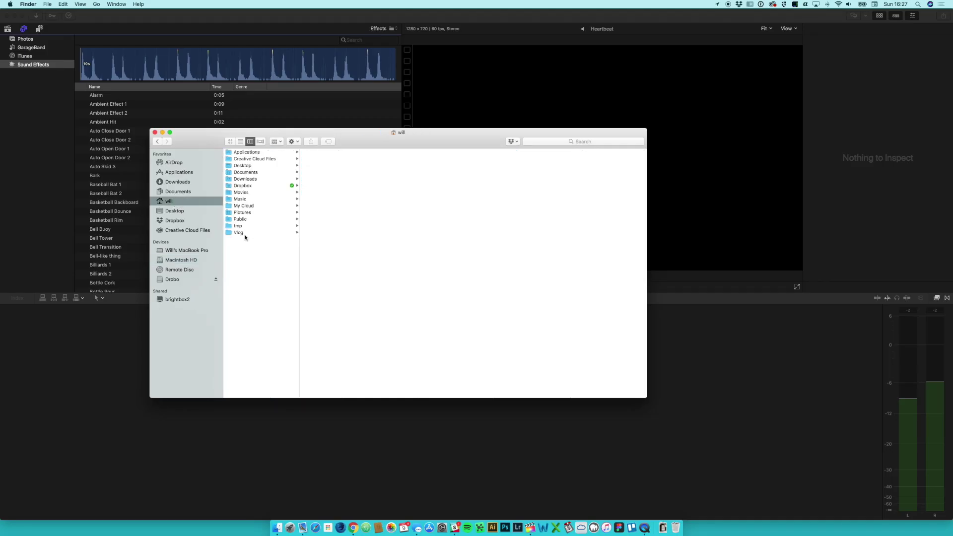
click(243, 232)
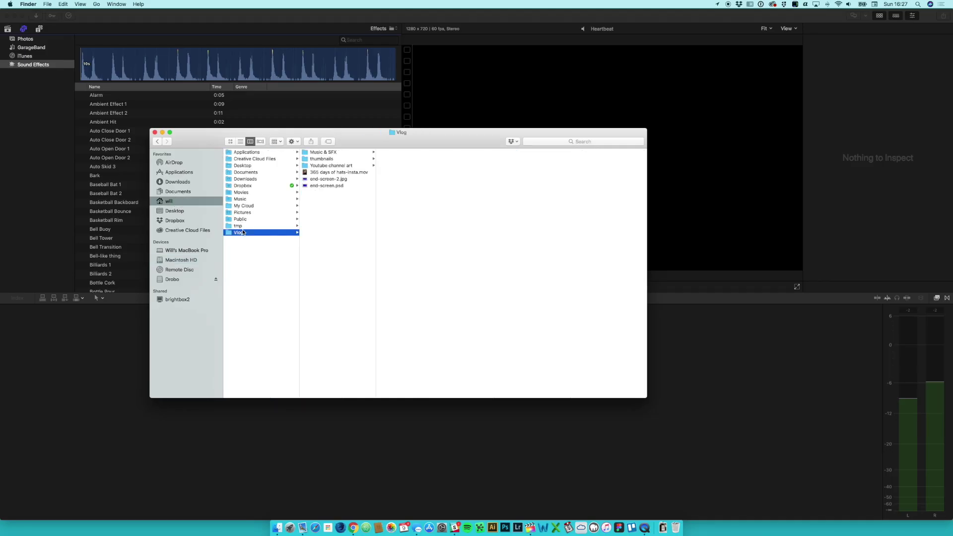
Open Vlog's Music & SFX, look into ES sound FX, and settle on Epidemic sounds
click(327, 153)
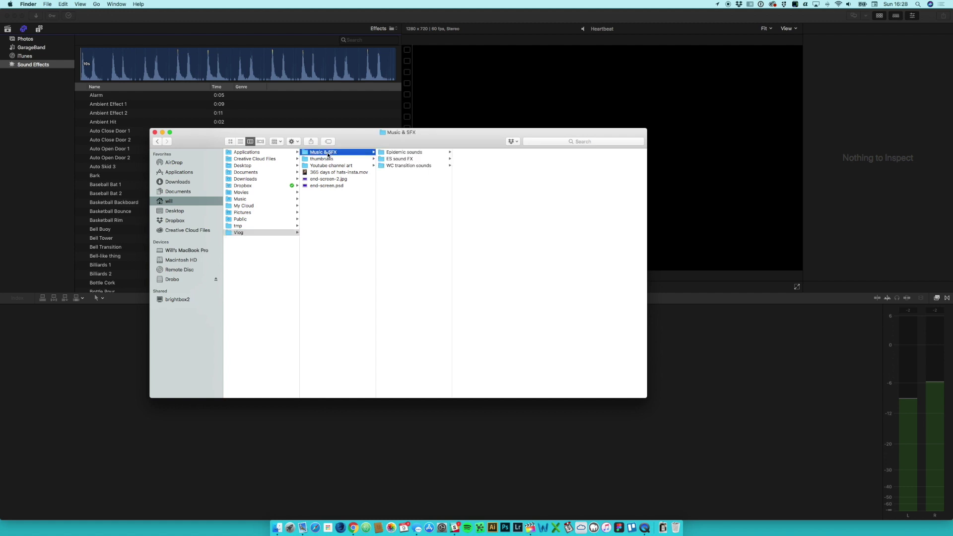
click(401, 153)
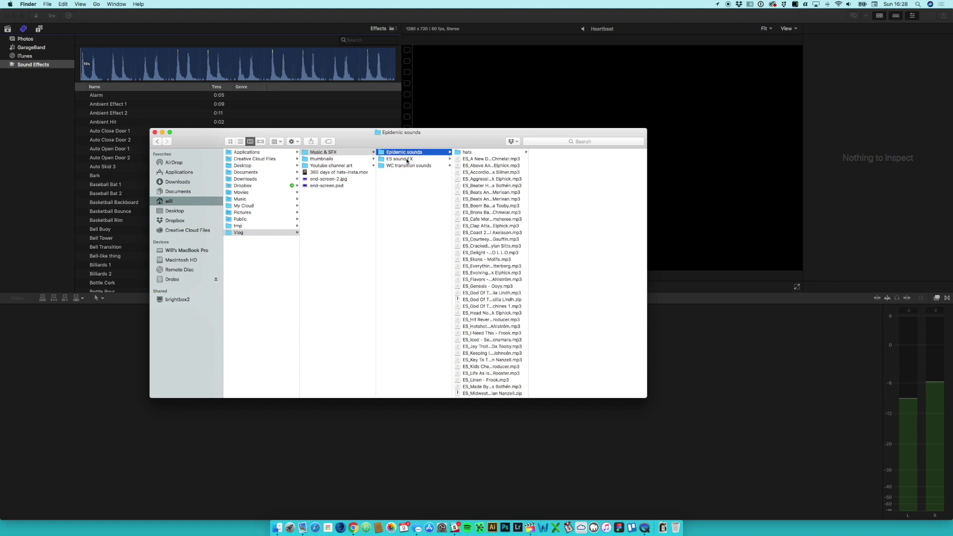
click(406, 160)
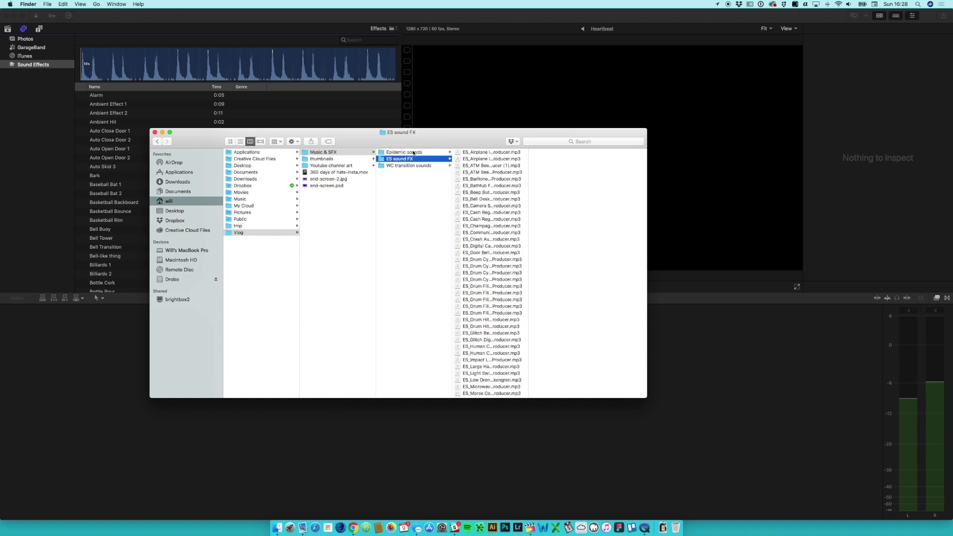
click(413, 153)
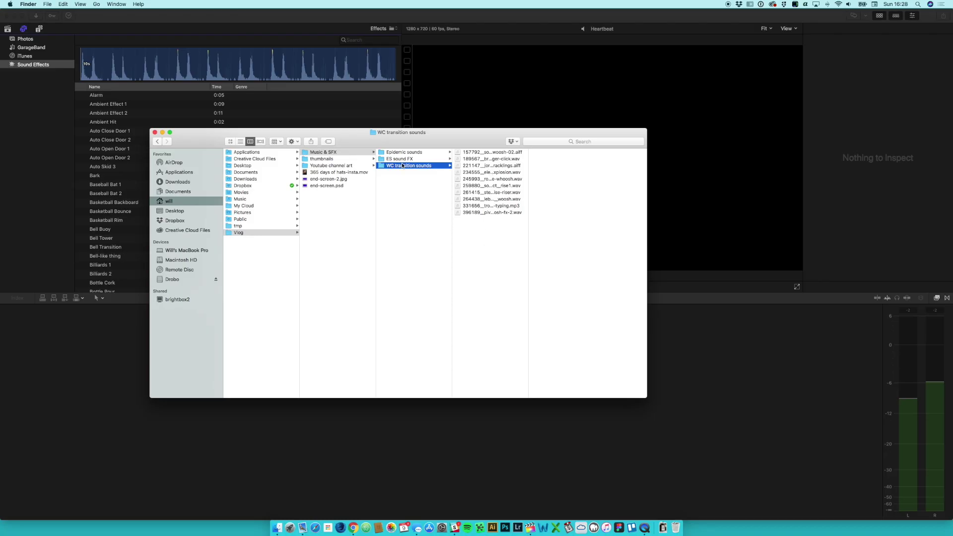
click(403, 153)
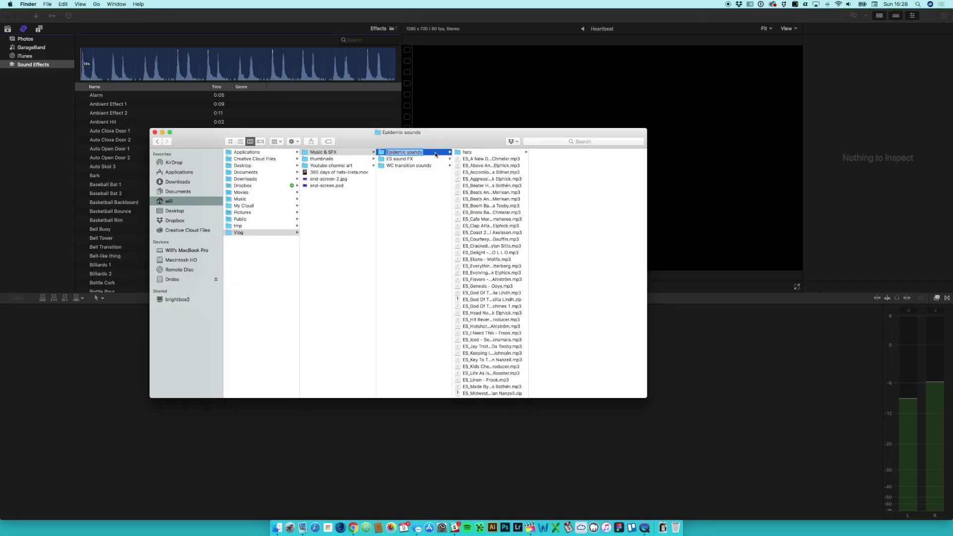
click(432, 154)
Make aliases of the Epidemic sounds and ES sound FX folders with default names
right_click(416, 155)
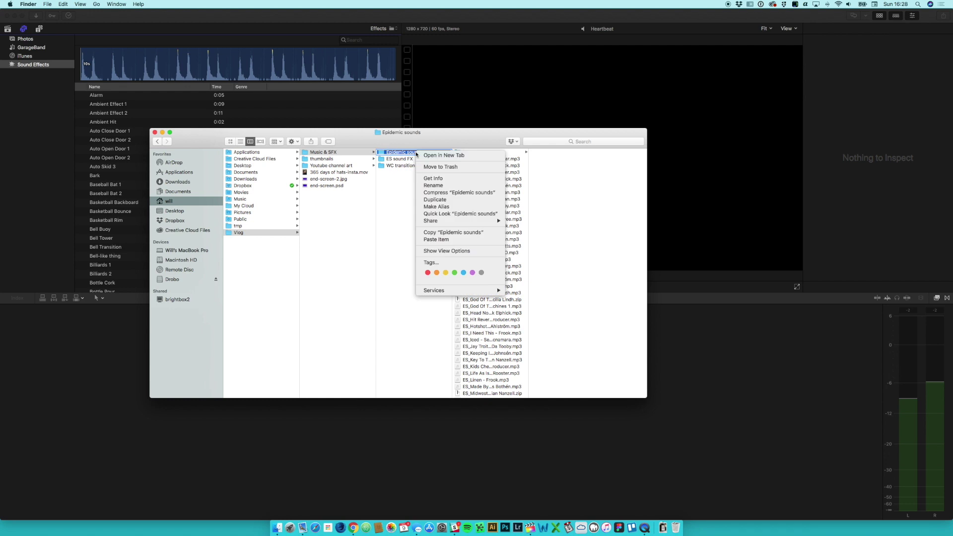
click(438, 207)
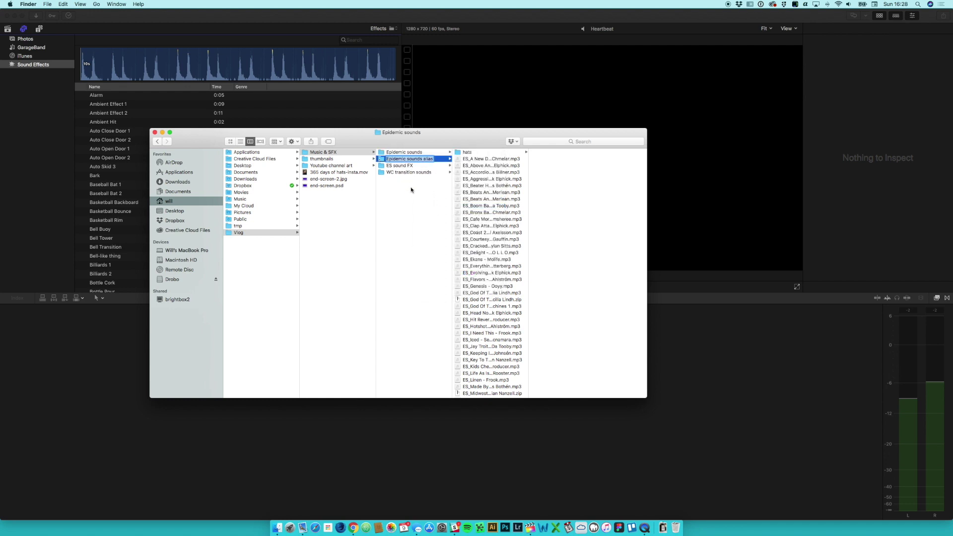
key(Return)
right_click(402, 168)
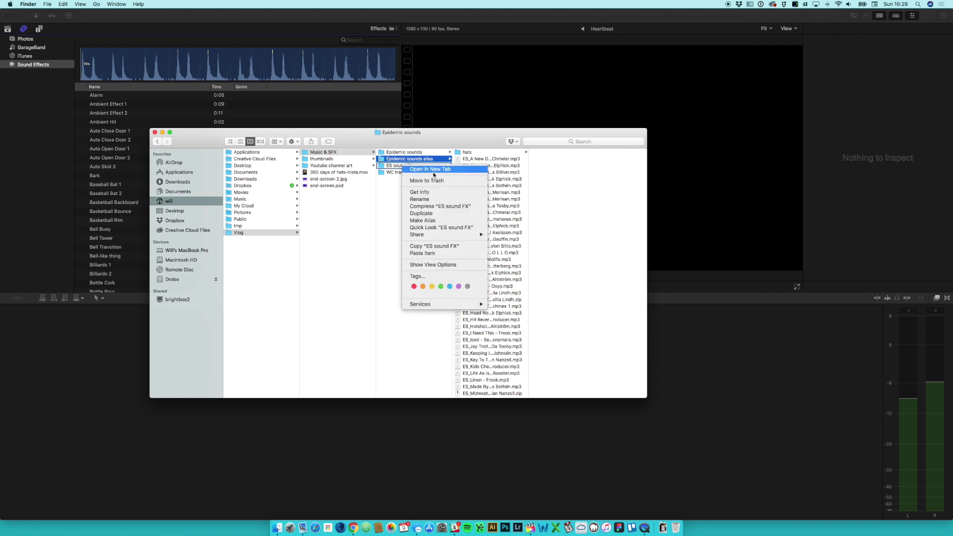
click(426, 221)
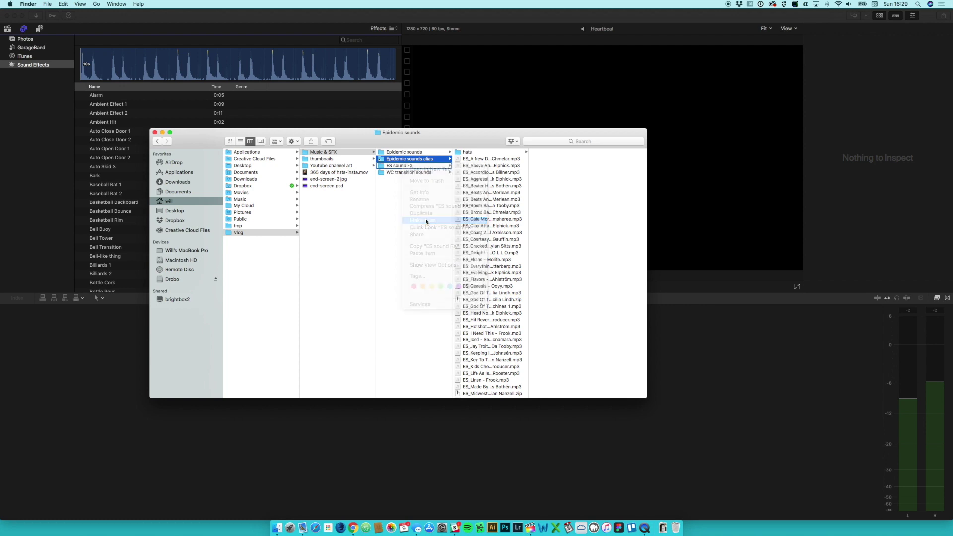
Create 'WC transition sounds alias' and select all three alias folders
click(403, 187)
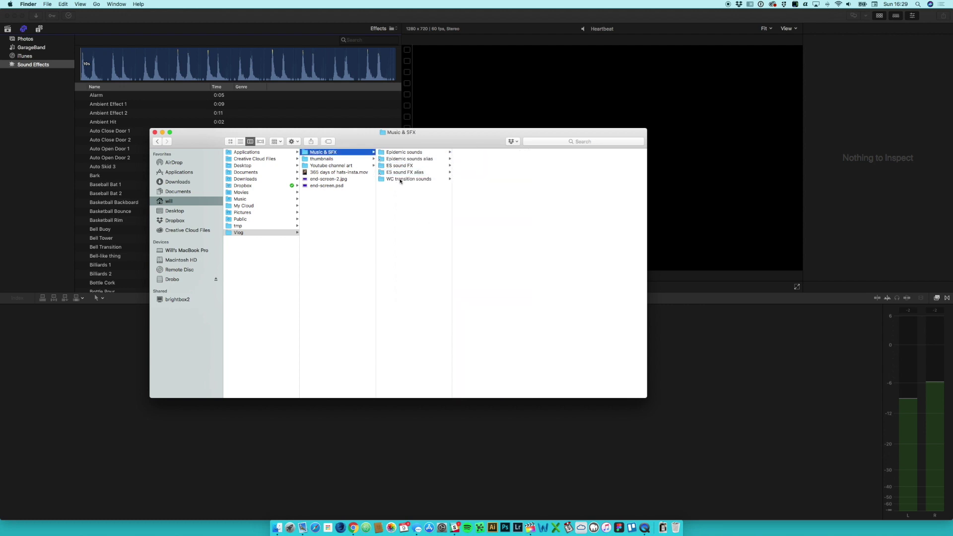
click(400, 180)
right_click(401, 181)
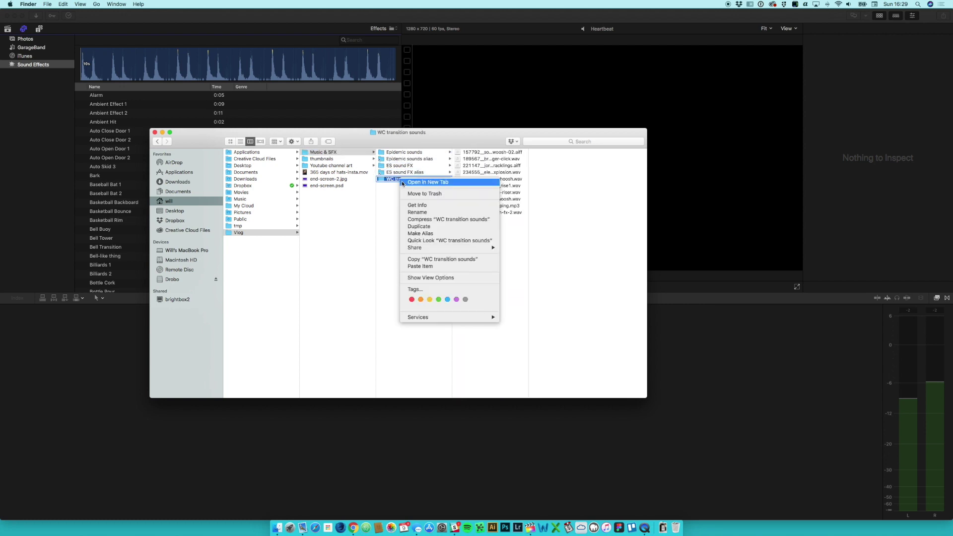
click(422, 233)
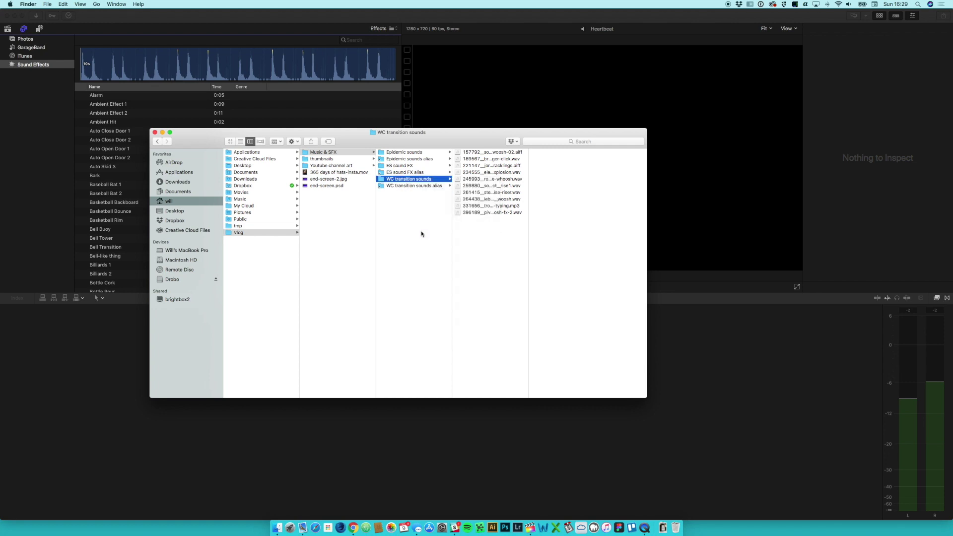
key(Return)
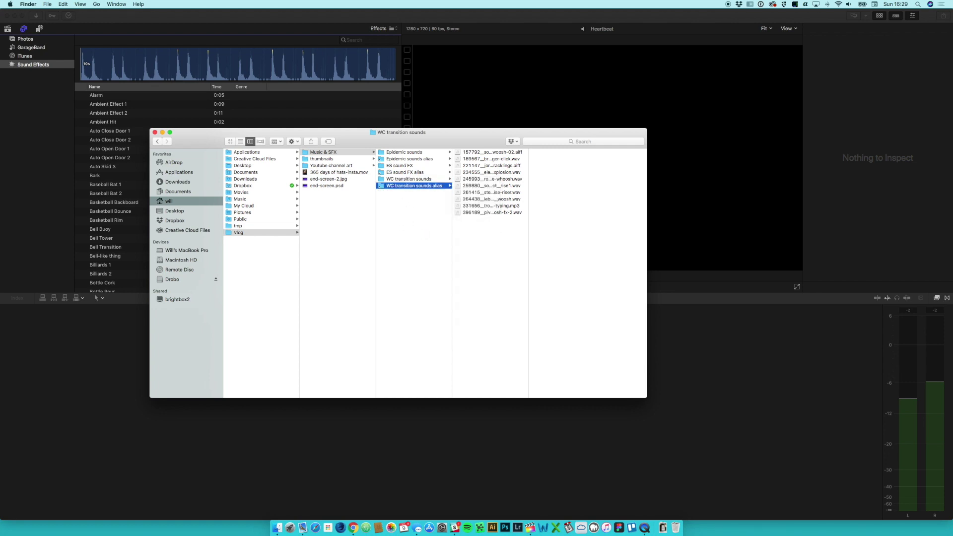
super+click(397, 172)
super+click(402, 159)
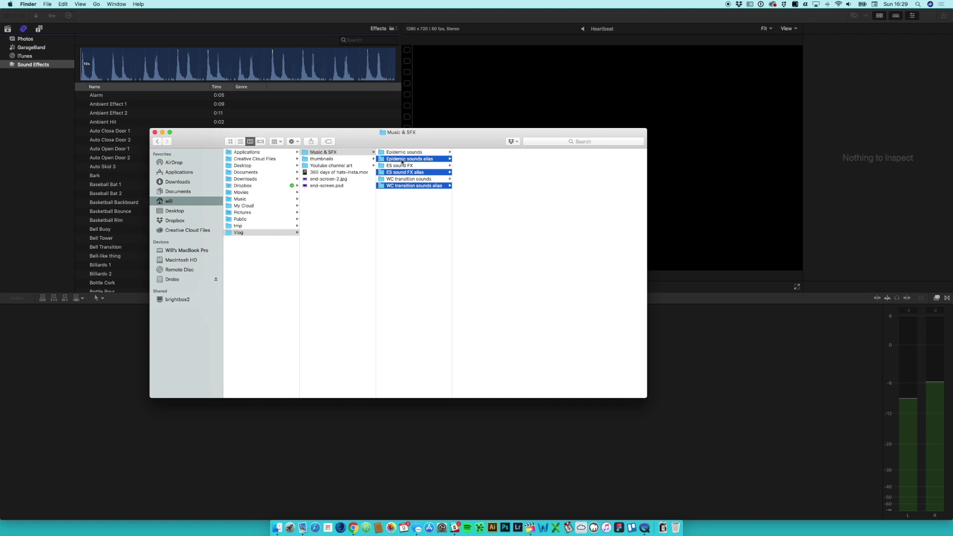
Go to Library/Audio/Apple Loops/Apple/Final Cut Pro Sound Effects on Macintosh HD, then back to Music & SFX
click(177, 260)
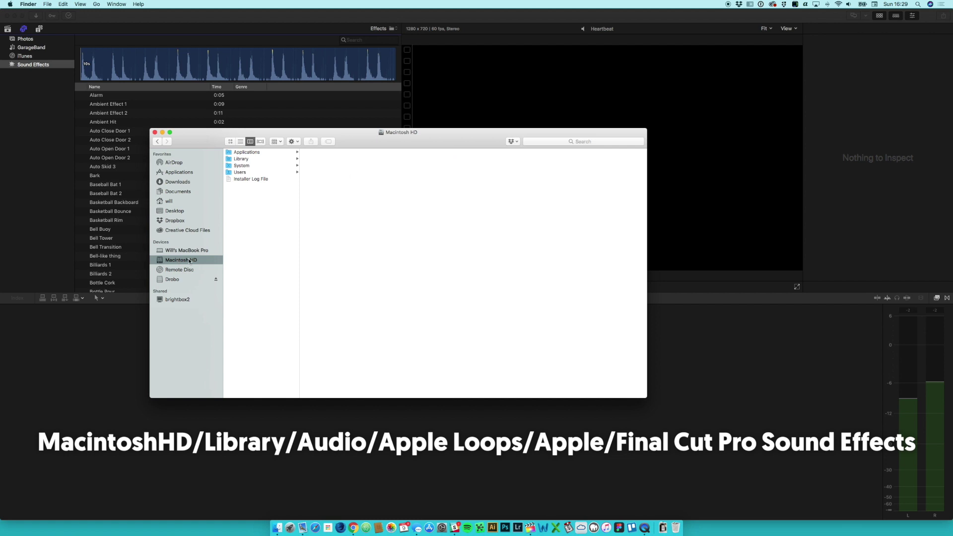
click(262, 160)
click(316, 159)
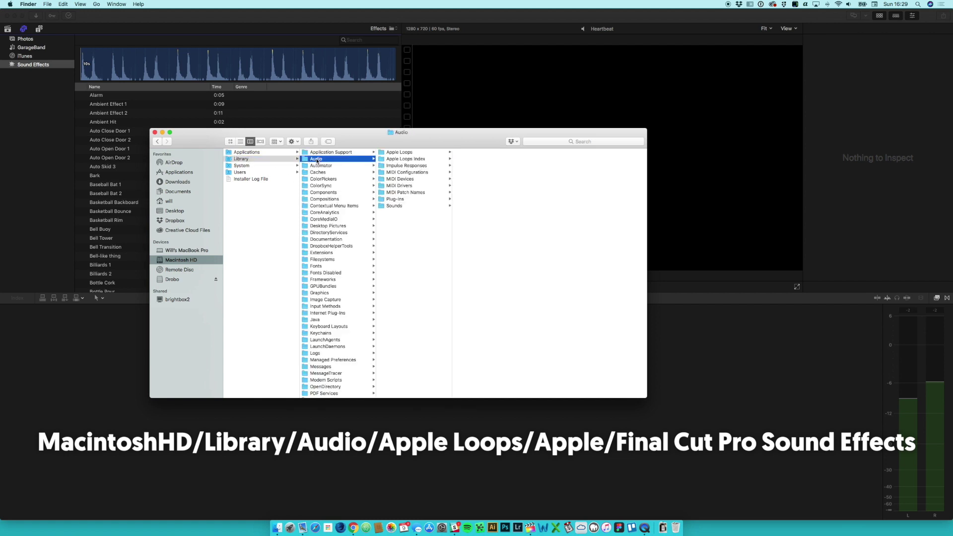
click(391, 152)
click(468, 152)
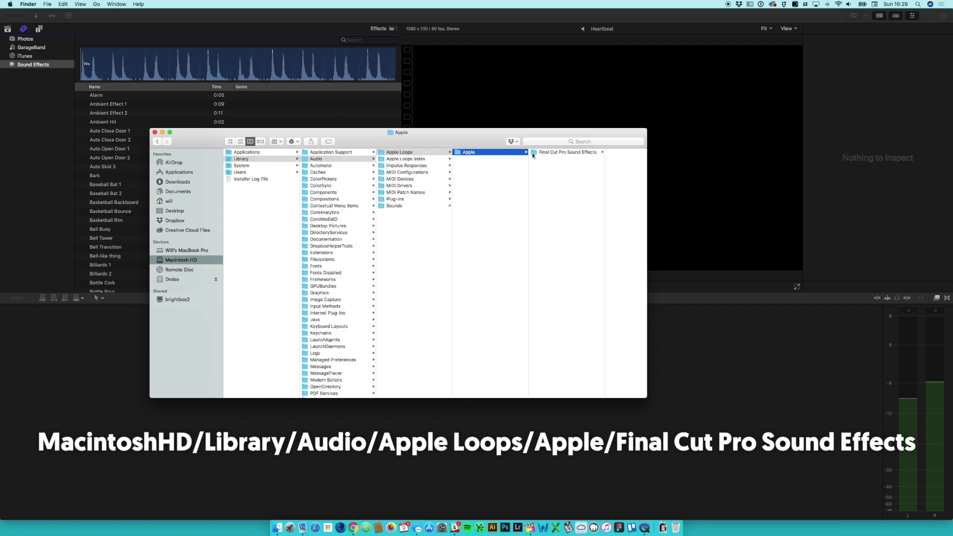
click(556, 153)
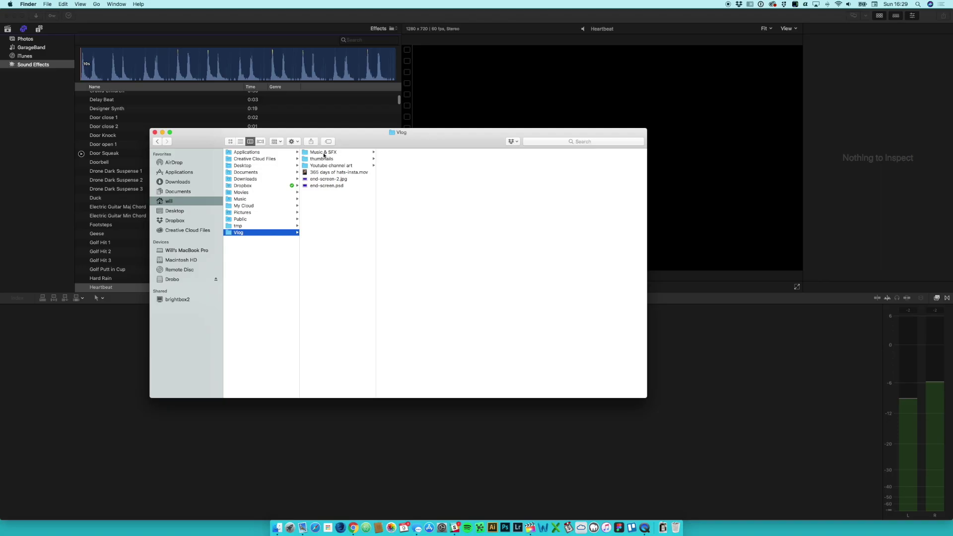
click(323, 153)
Select the Epidemic sounds, ES sound FX and WC transition sounds aliases and move them to the Trash
click(399, 159)
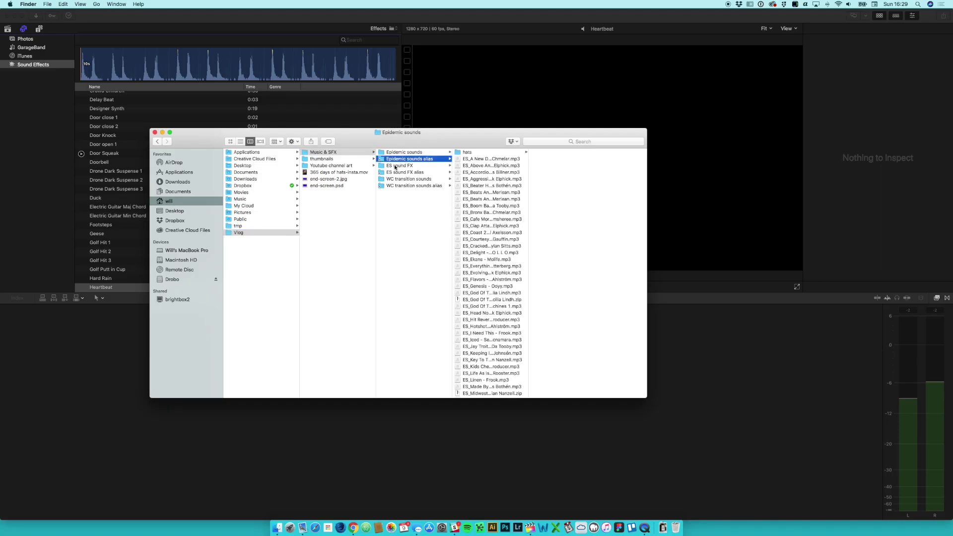
super+click(398, 172)
super+click(401, 186)
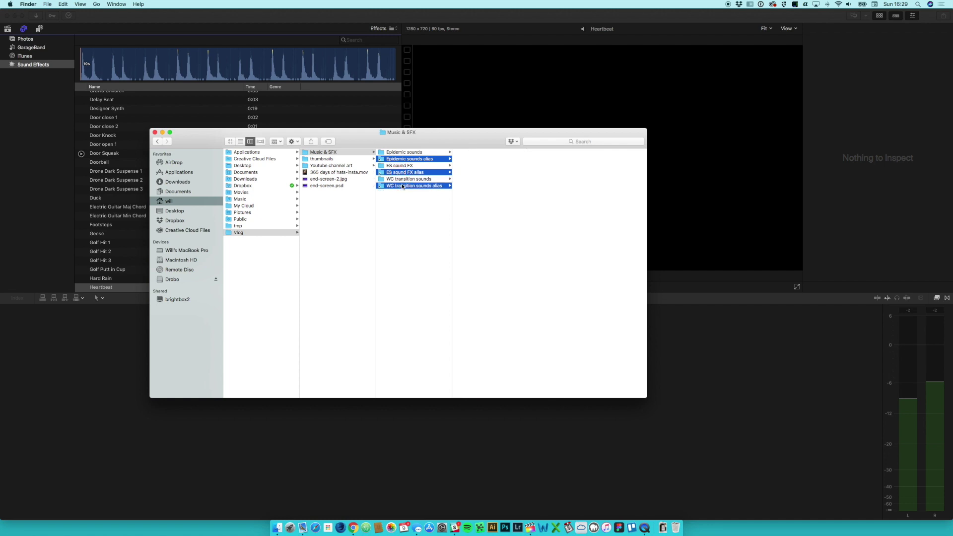
key(super+BackSpace)
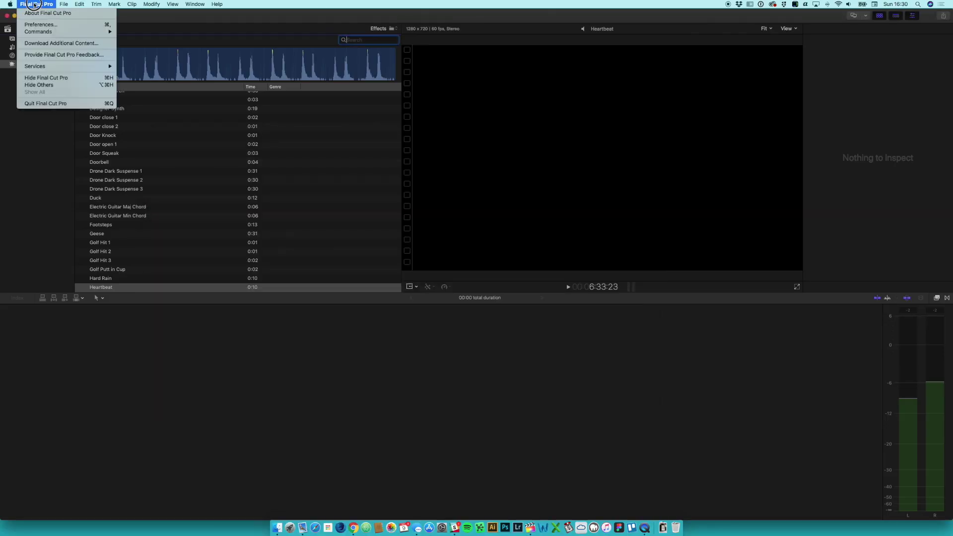
Quit Final Cut Pro and relaunch it from the Dock
click(58, 104)
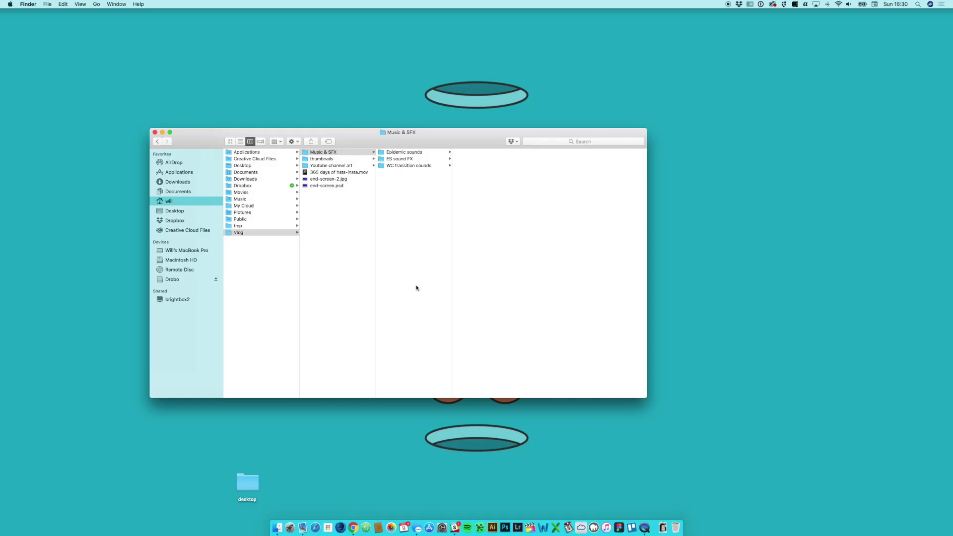
click(529, 525)
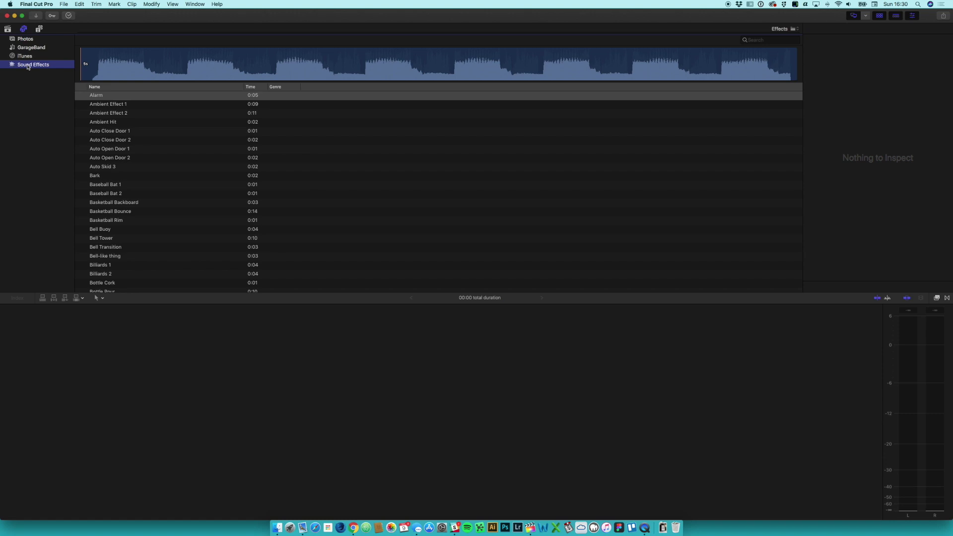
Pick the ES sound FX alias category to list tracks like ES_Airplane In Flight 1
click(796, 29)
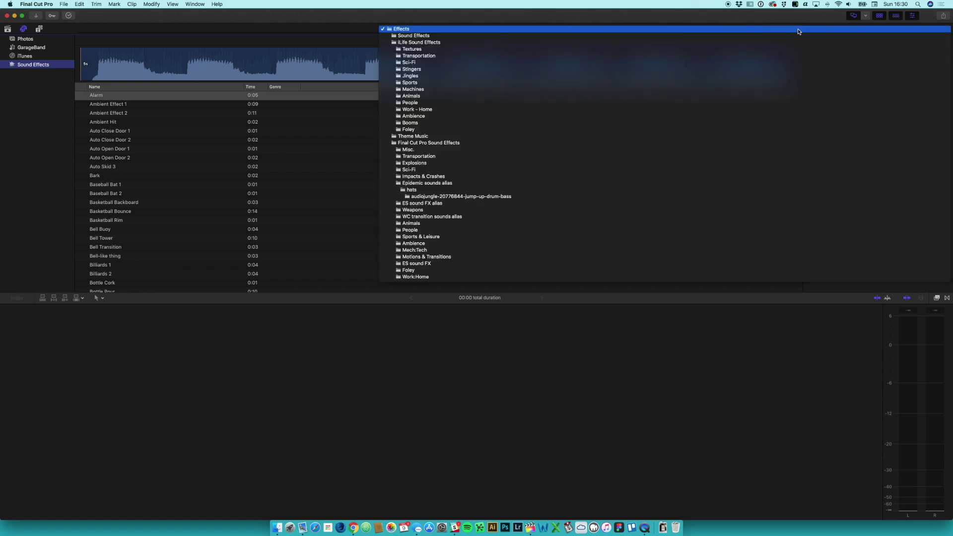
click(426, 204)
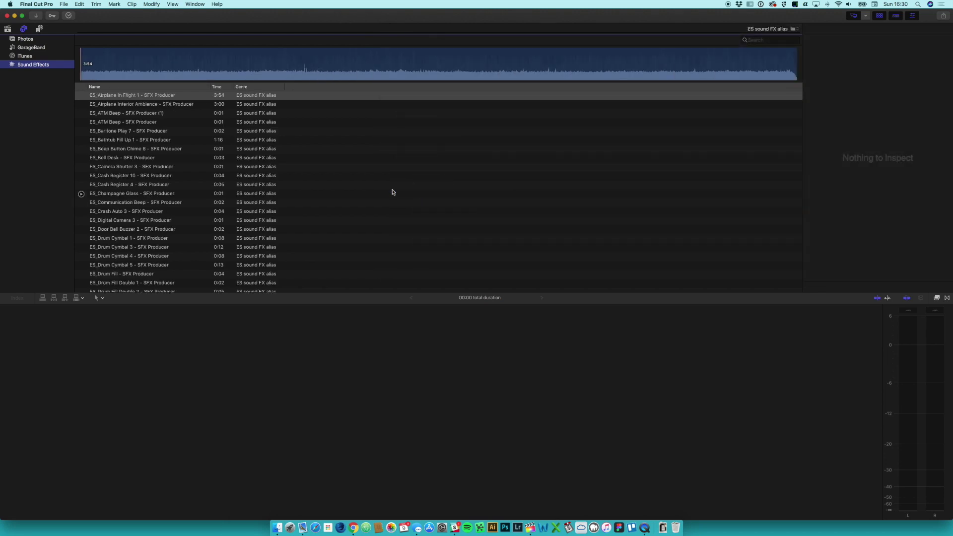
scroll(153, 148, down, 8)
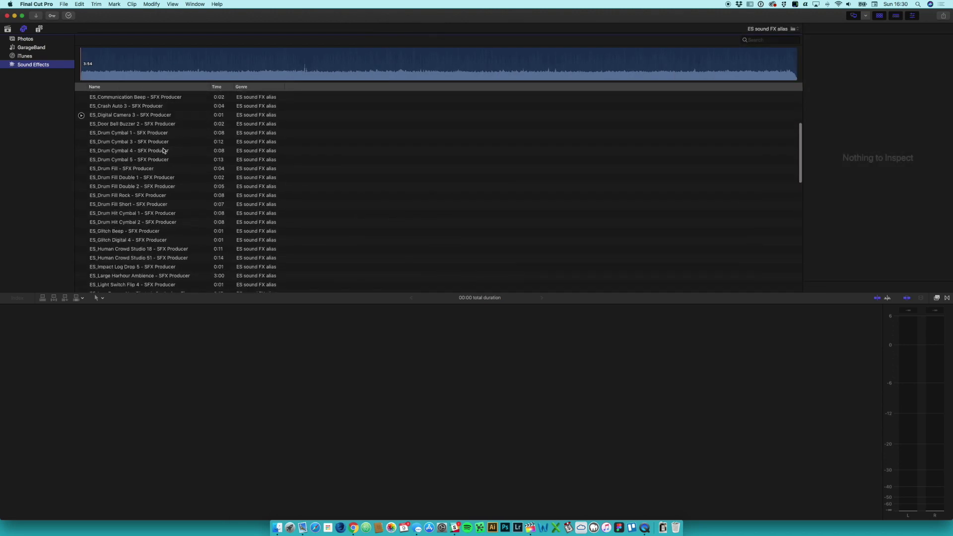
scroll(164, 150, up, 8)
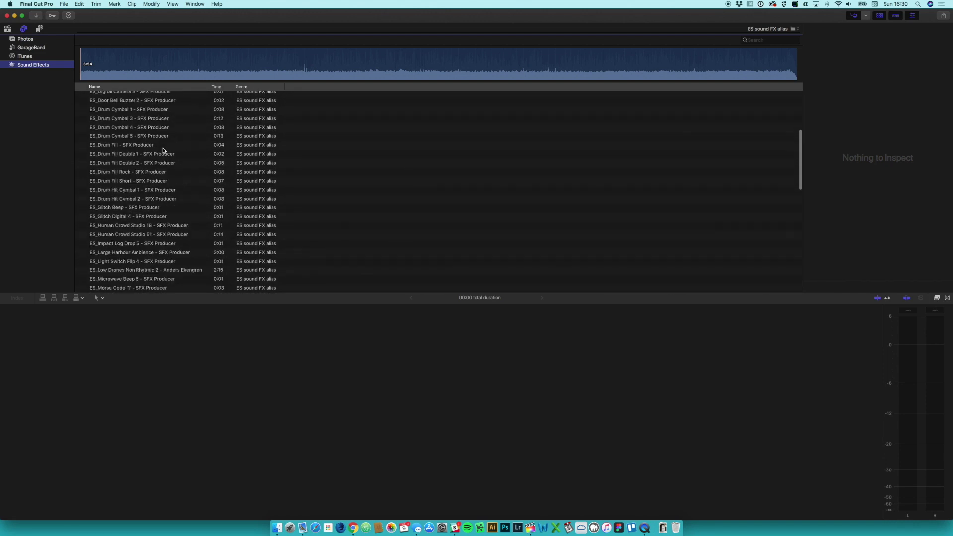
click(797, 29)
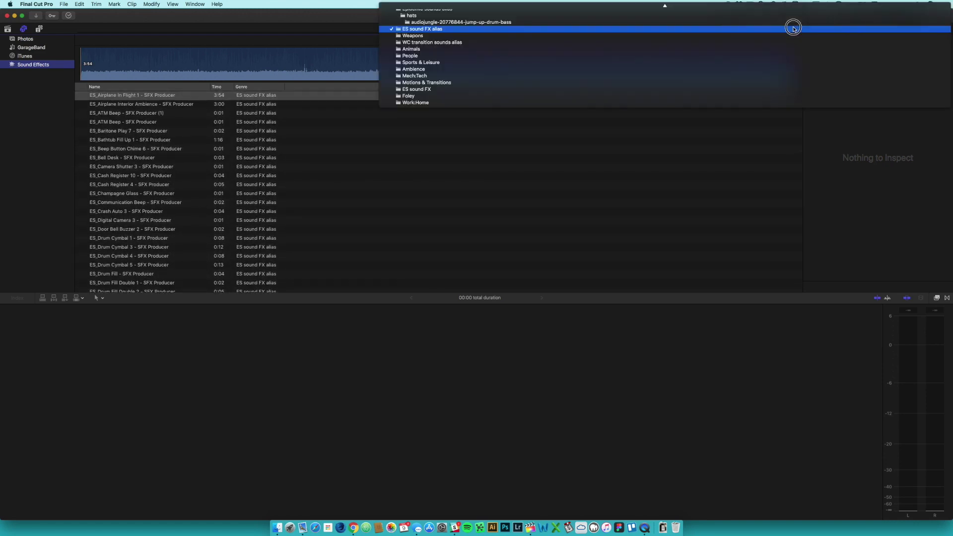
View the WC transition sounds alias tracks, then scroll the Epidemic sounds alias tracks, then bring Finder forward
click(434, 44)
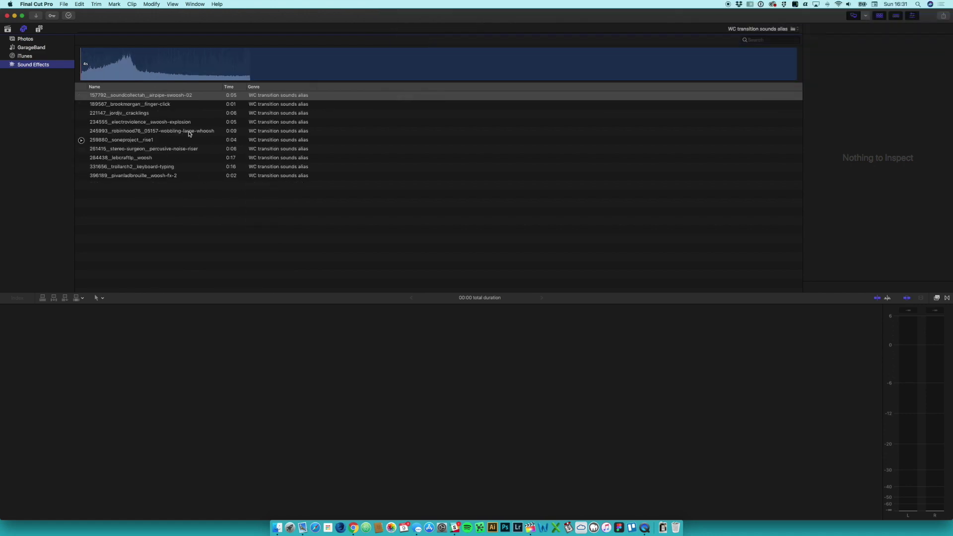
click(764, 31)
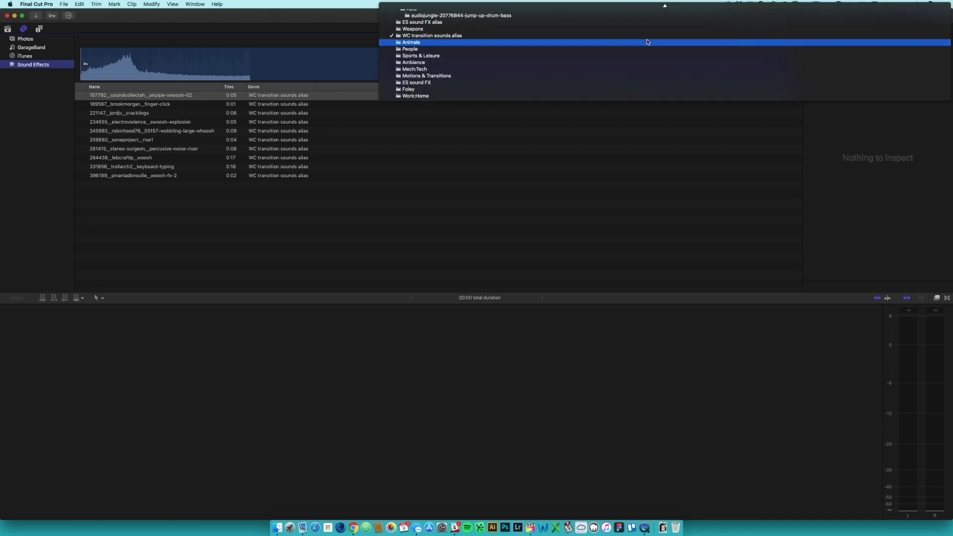
scroll(647, 42, up, 4)
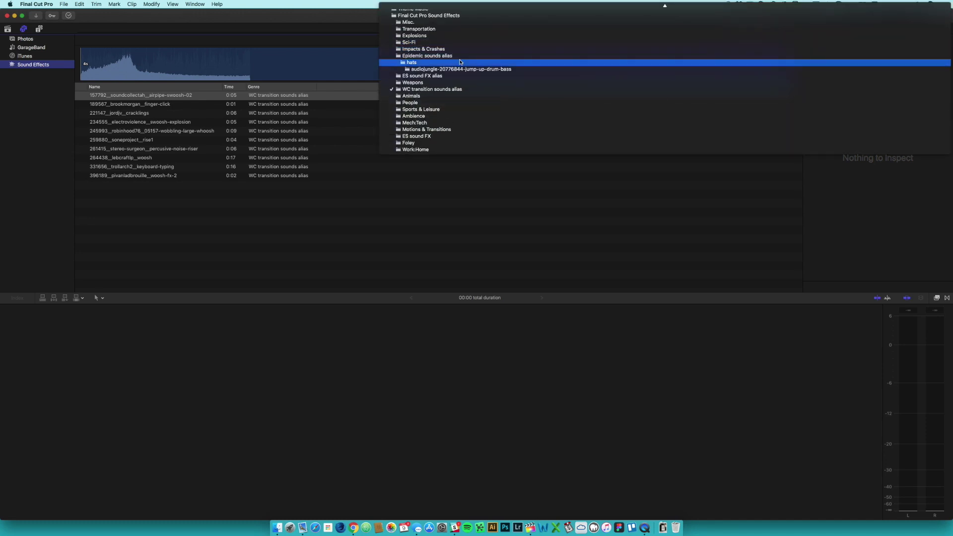
click(435, 57)
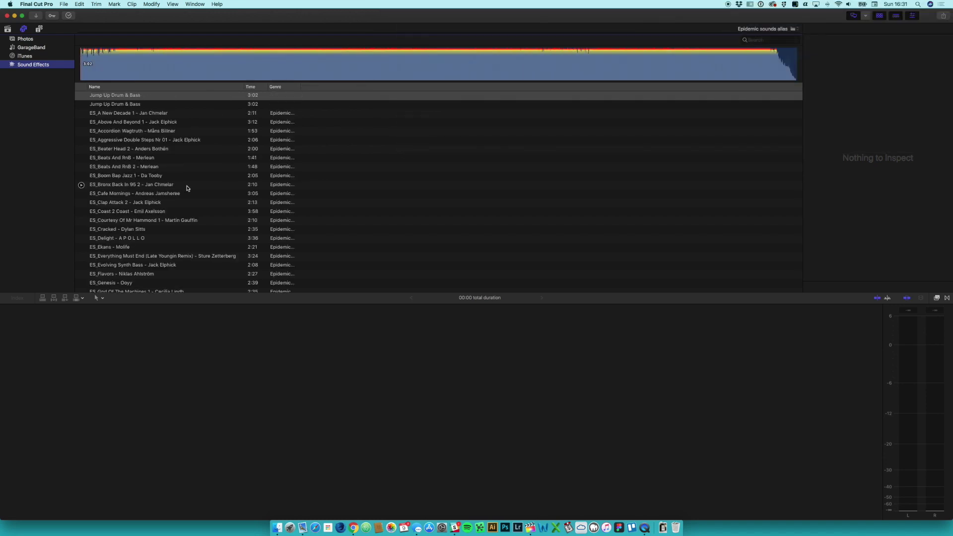
scroll(167, 140, down, 5)
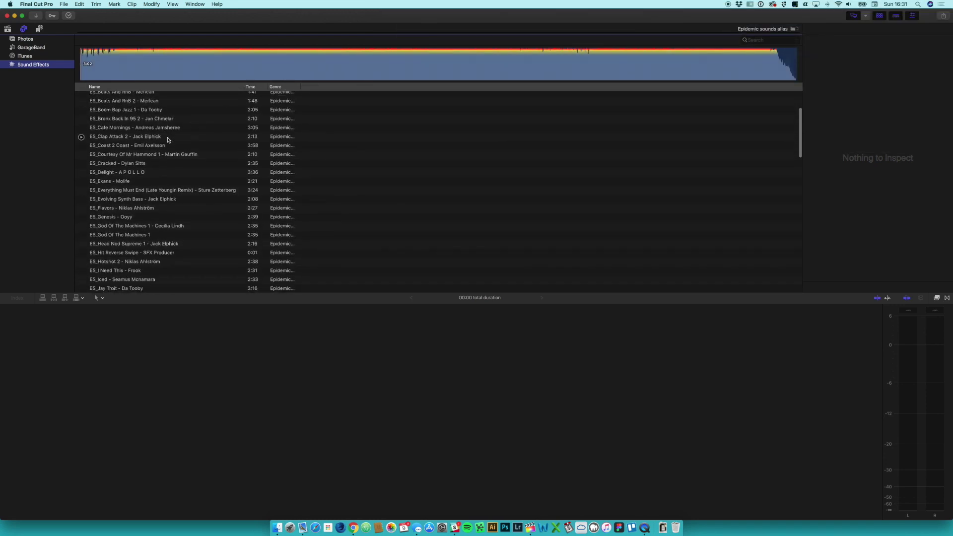
scroll(167, 140, down, 15)
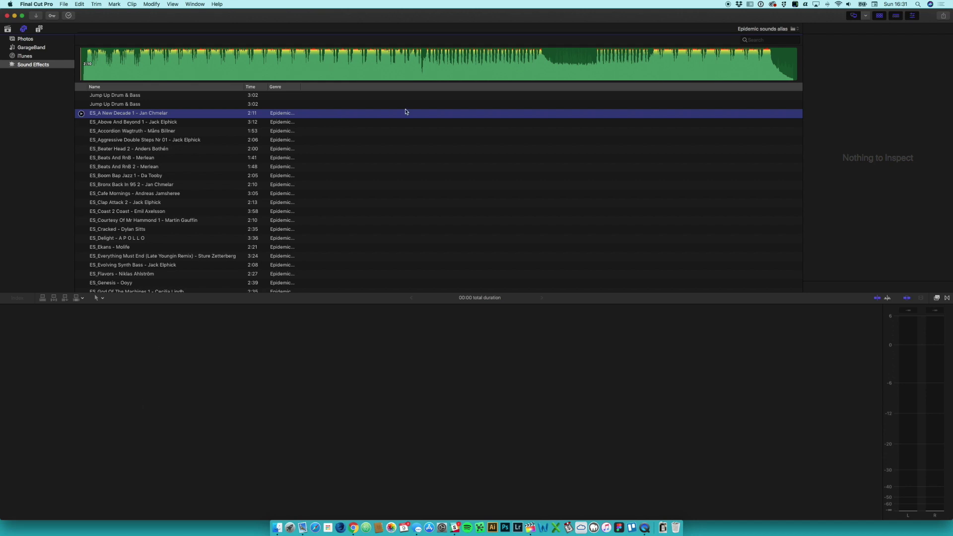
click(276, 527)
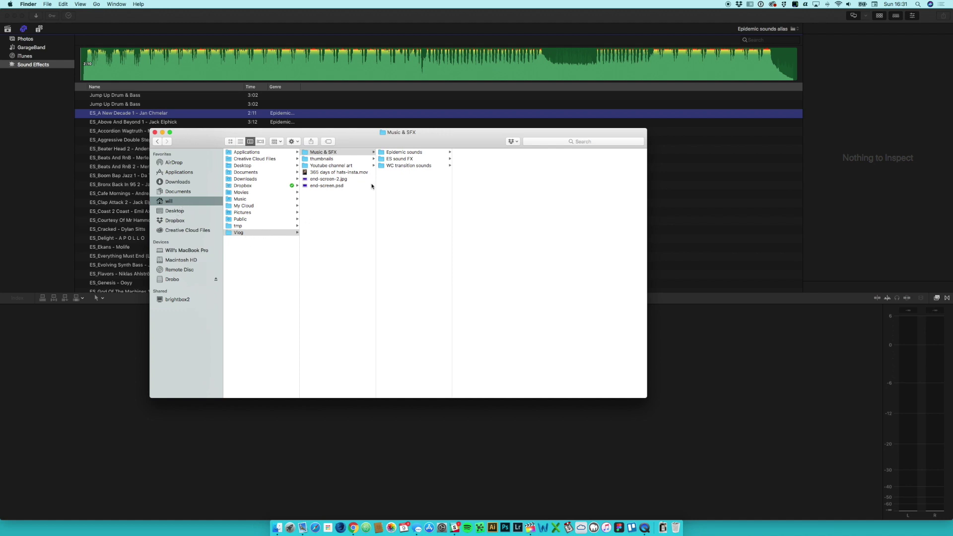
View the Epidemic sounds folder's MP3 files in Finder, then return to Final Cut Pro's matching ES_ track list
click(407, 153)
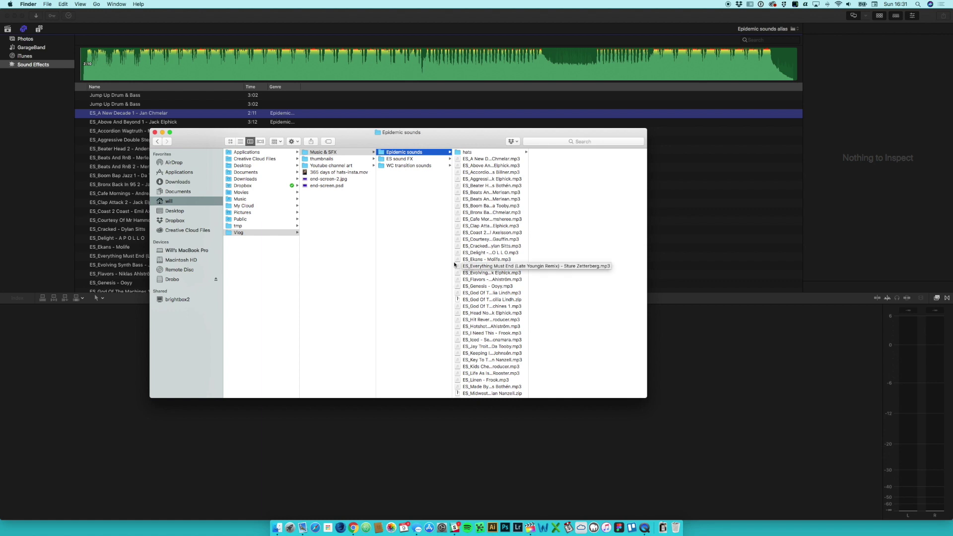
click(677, 338)
scroll(167, 140, down, 10)
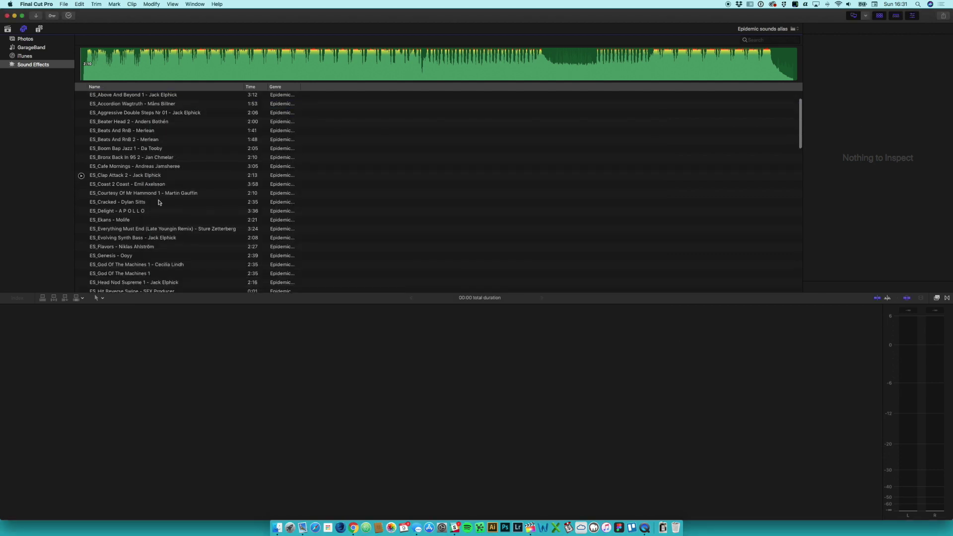
scroll(159, 202, up, 10)
click(149, 113)
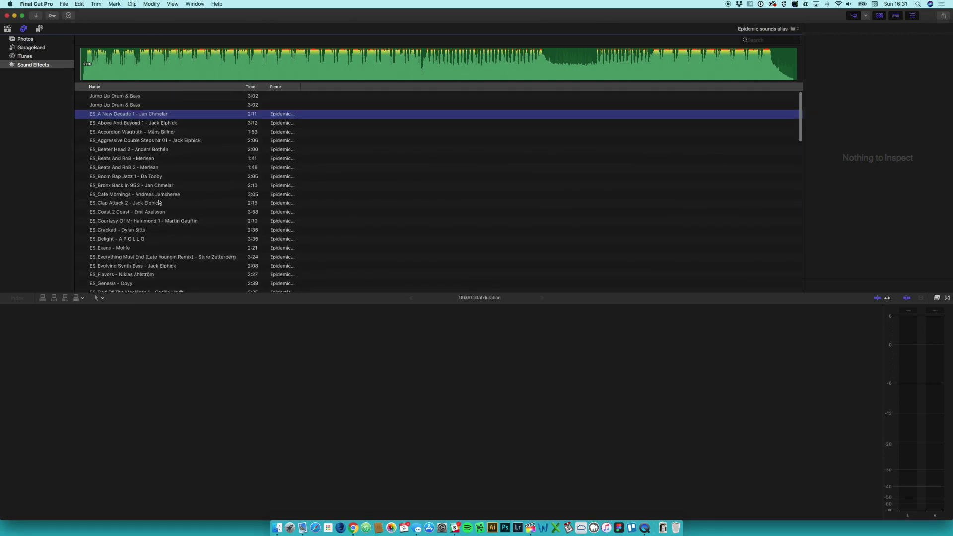